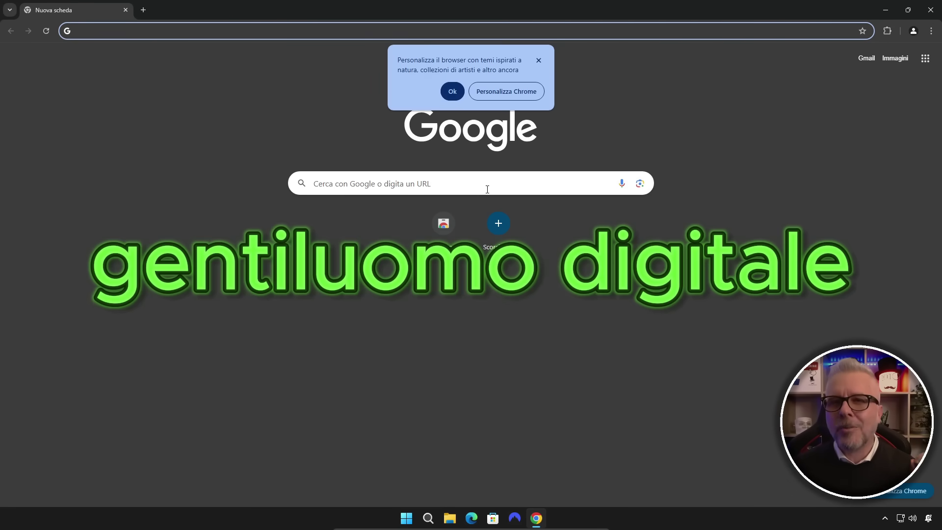
Search Google for "gentiluomo digitale" and dismiss the browser theme suggestion.
left_click(463, 185)
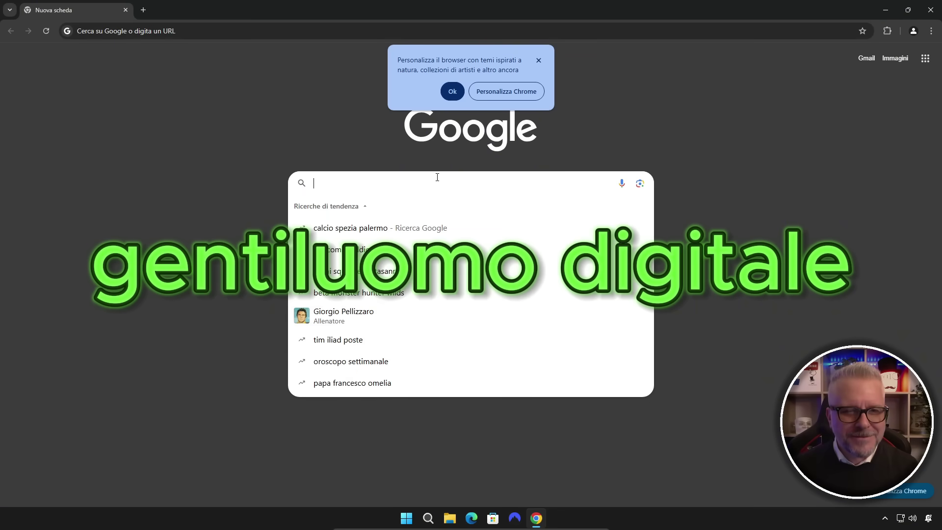
type("gentiluomo")
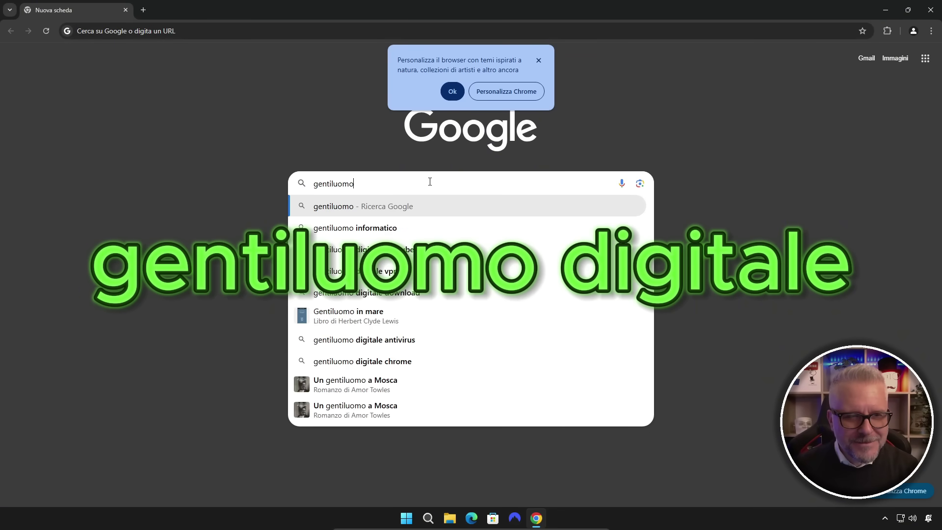
type(" digitale")
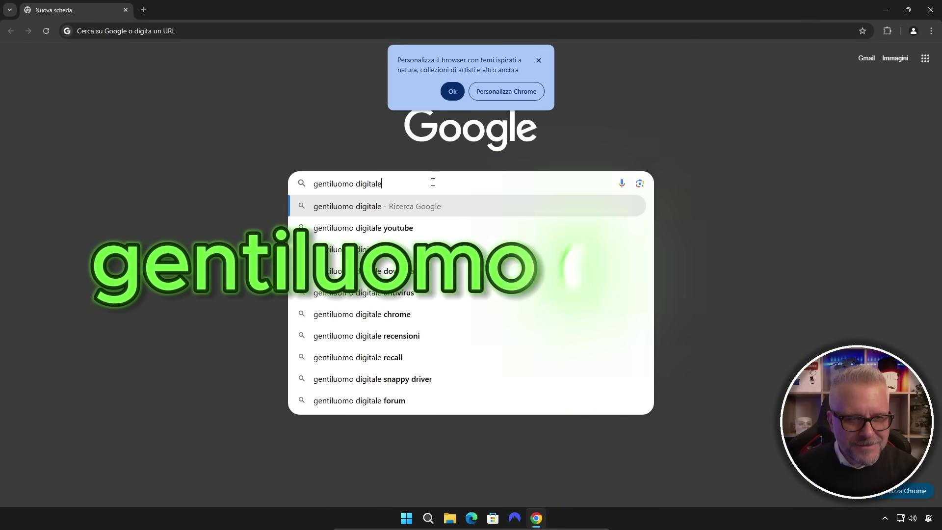
key("Return")
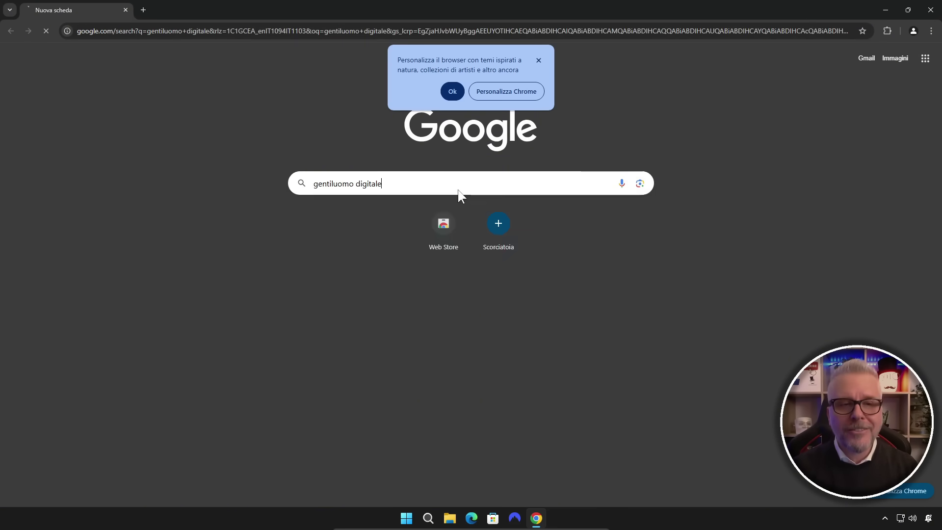
left_click(454, 92)
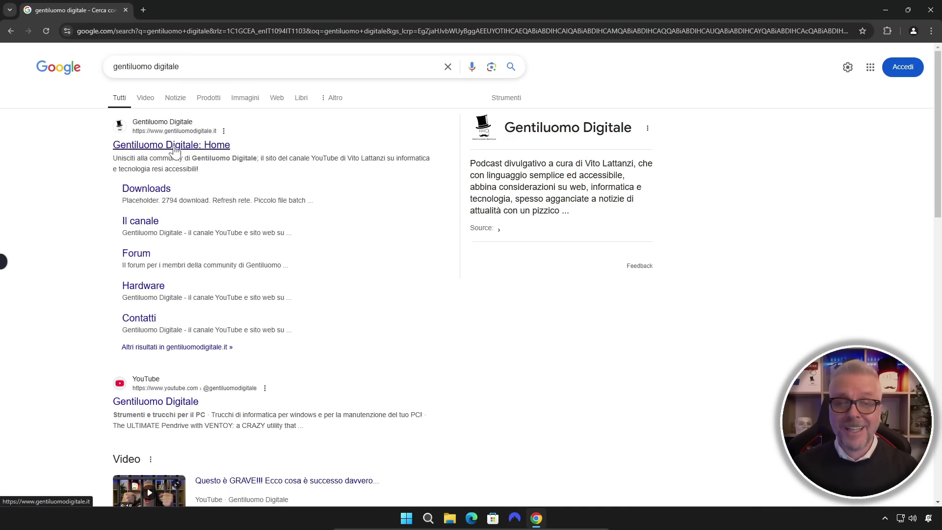
Open the Gentiluomo Digitale site's Downloads page and locate the Malwarebytes Anti Malware entry.
left_click(175, 149)
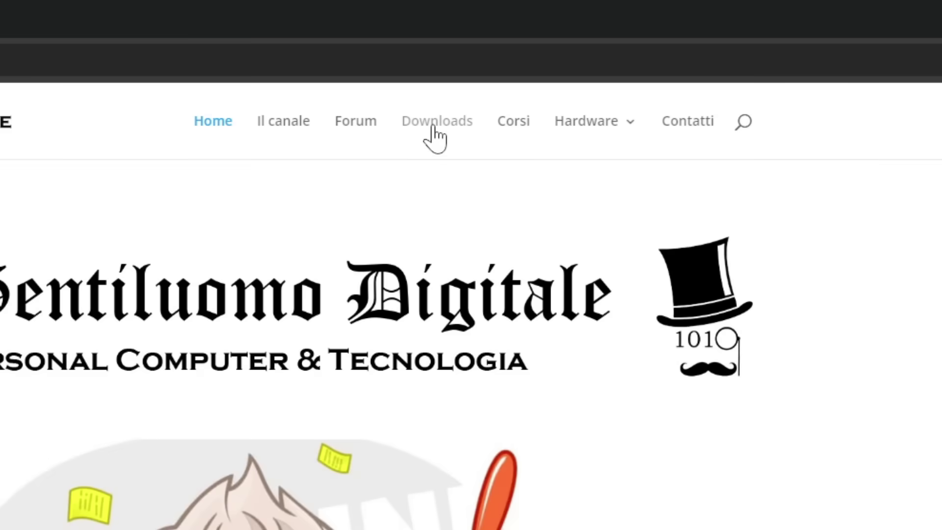
left_click(569, 66)
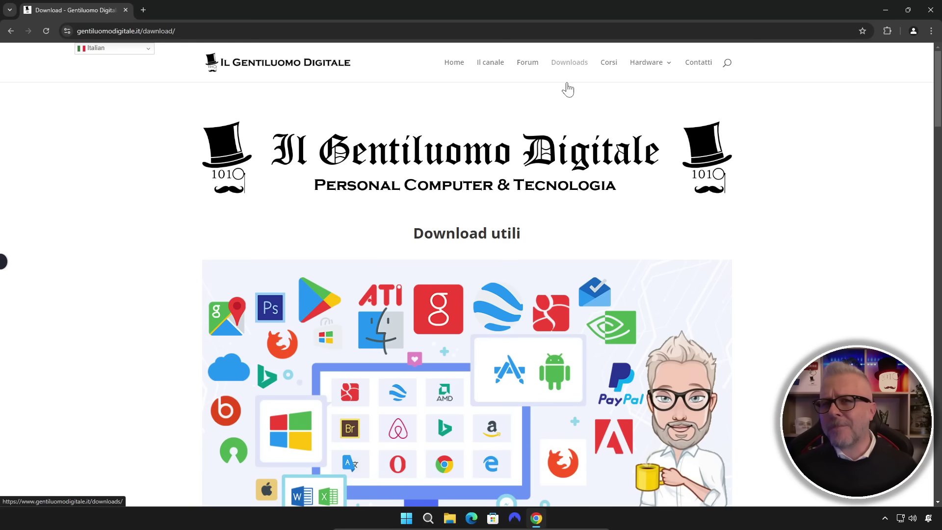
scroll(568, 89, "down", 15)
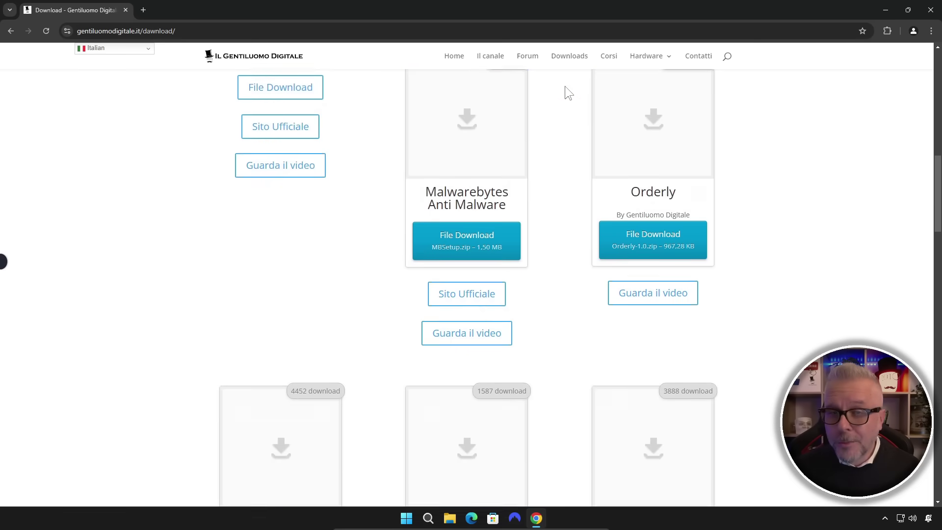
scroll(564, 86, "down", 1)
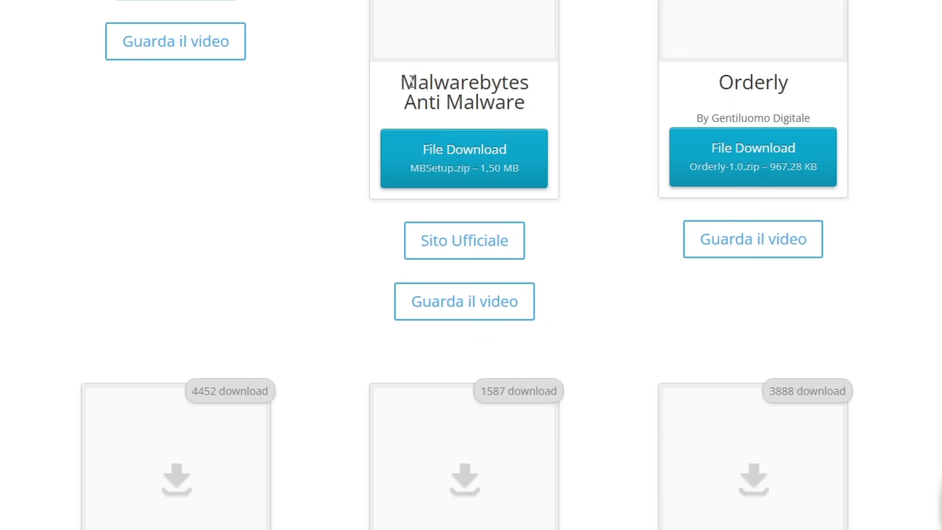
left_click_drag(401, 82, 547, 112)
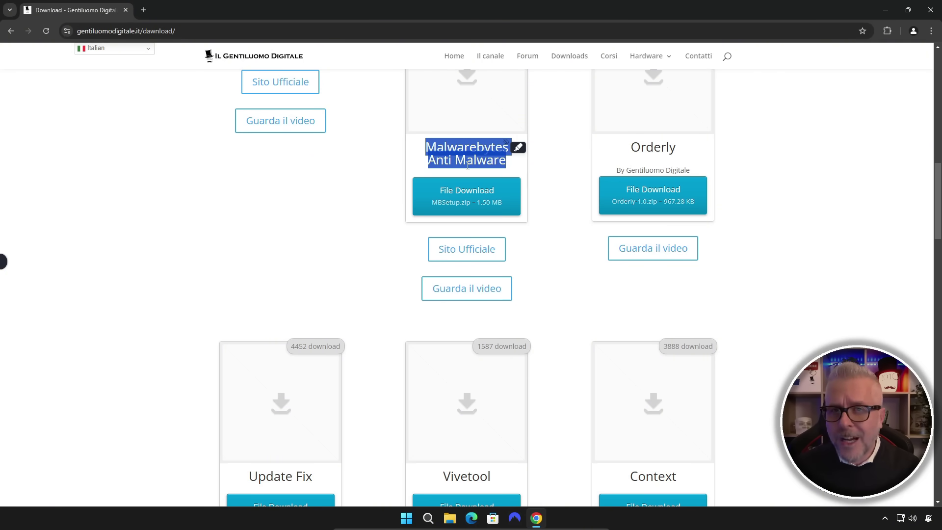
Search the Gentiluomo Digitale site for "malwarebytes".
left_click(730, 64)
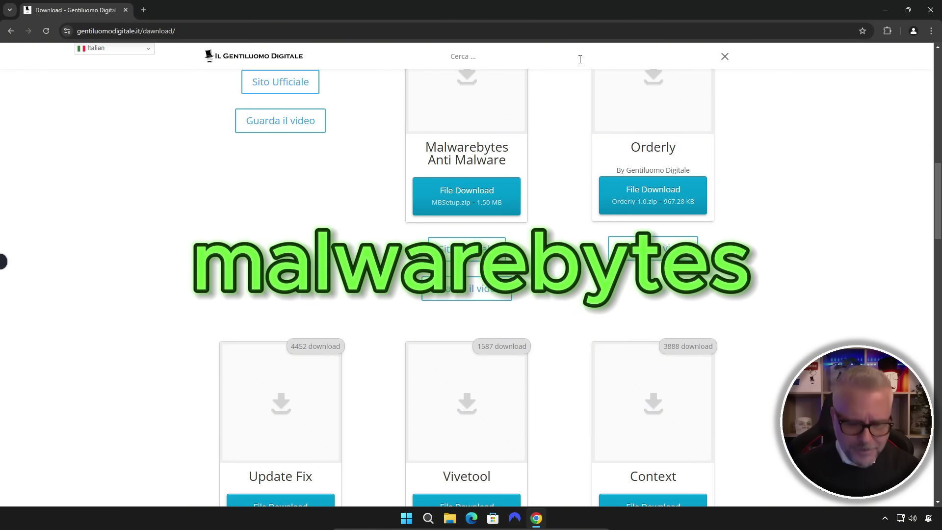
type("malware")
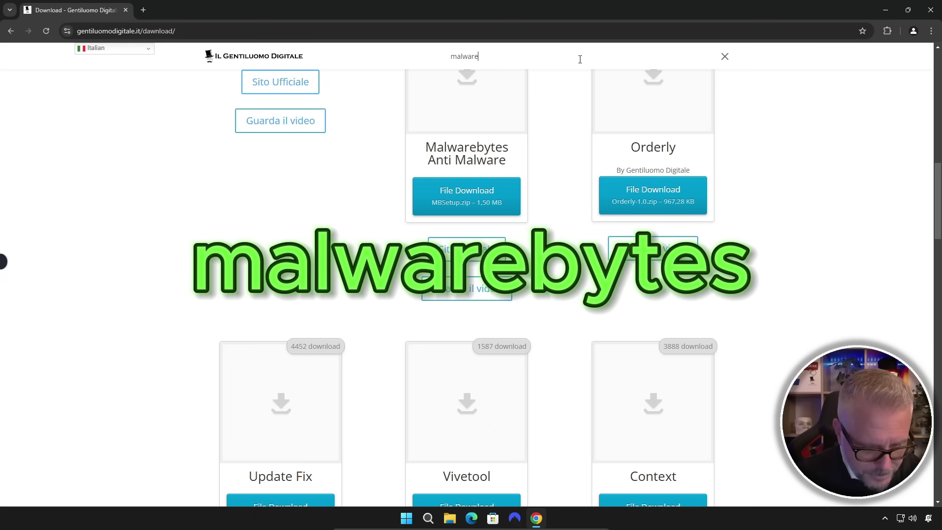
type("bytes")
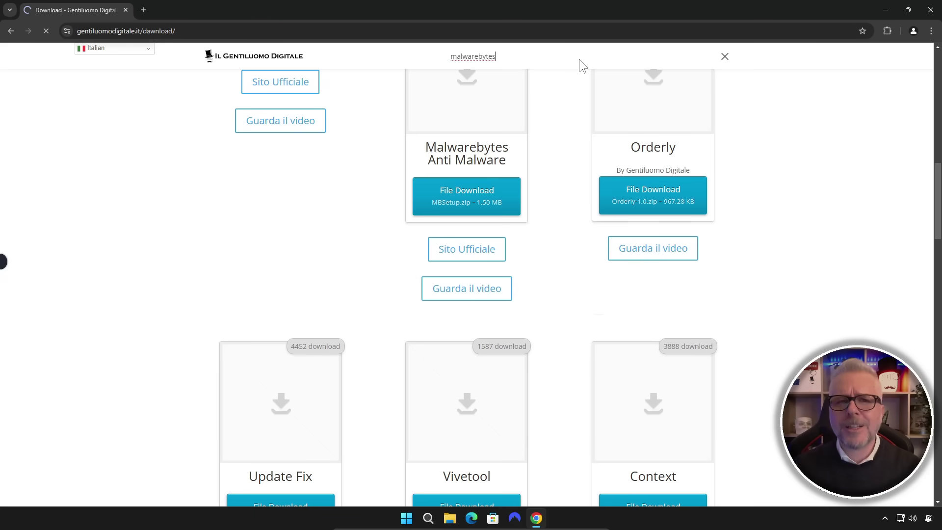
key("Return")
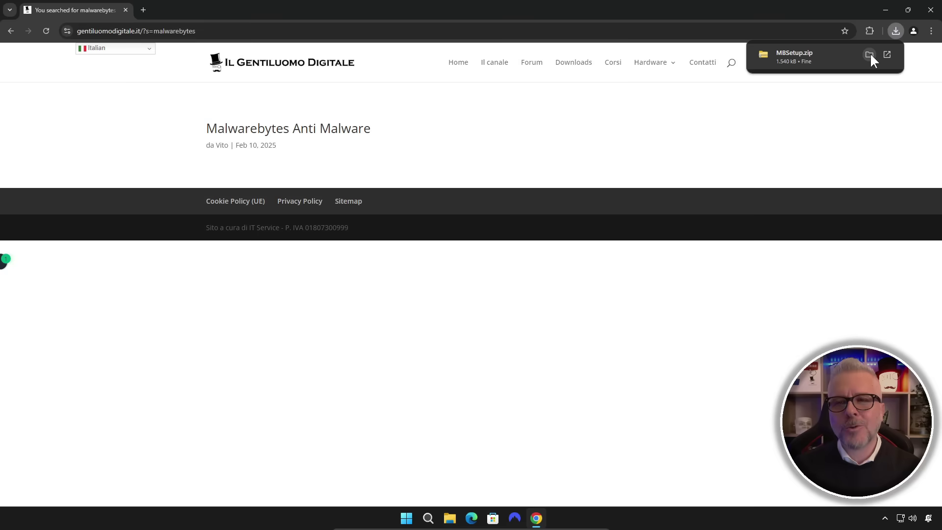
Open the downloaded MBSetup.zip from its folder, run MBSetup.exe and allow it to make changes to the device.
left_click(821, 91)
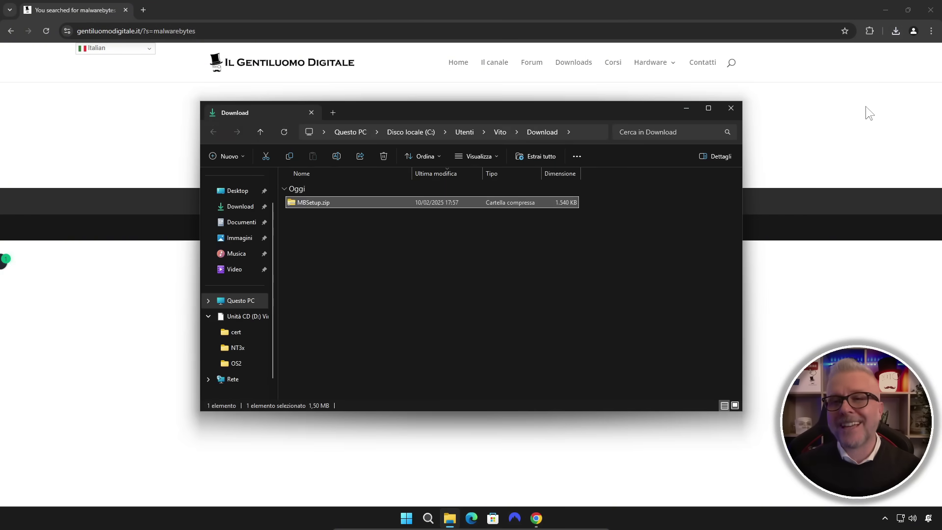
left_click(932, 11)
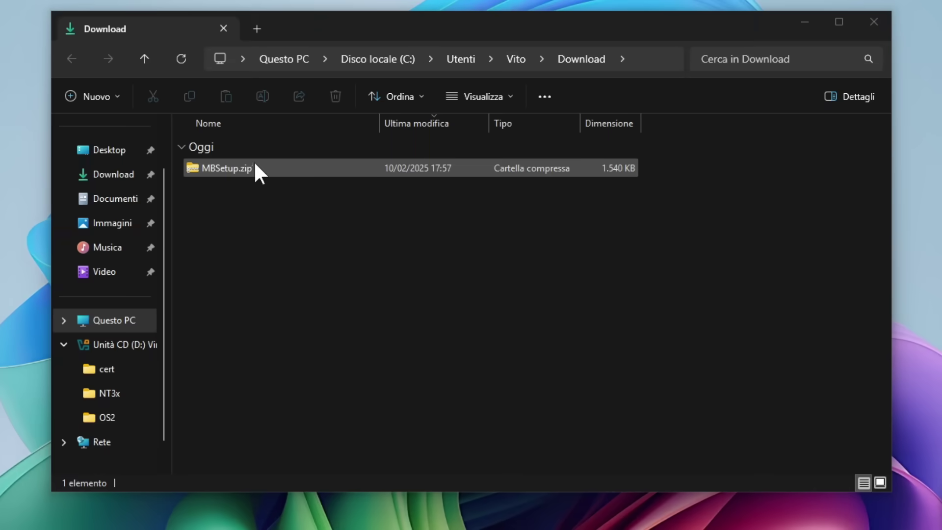
double_click(221, 169)
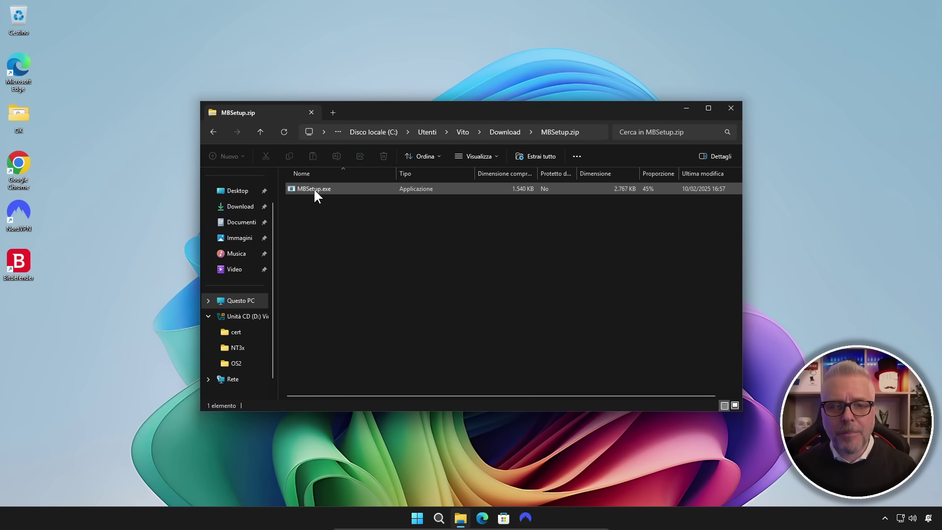
double_click(218, 149)
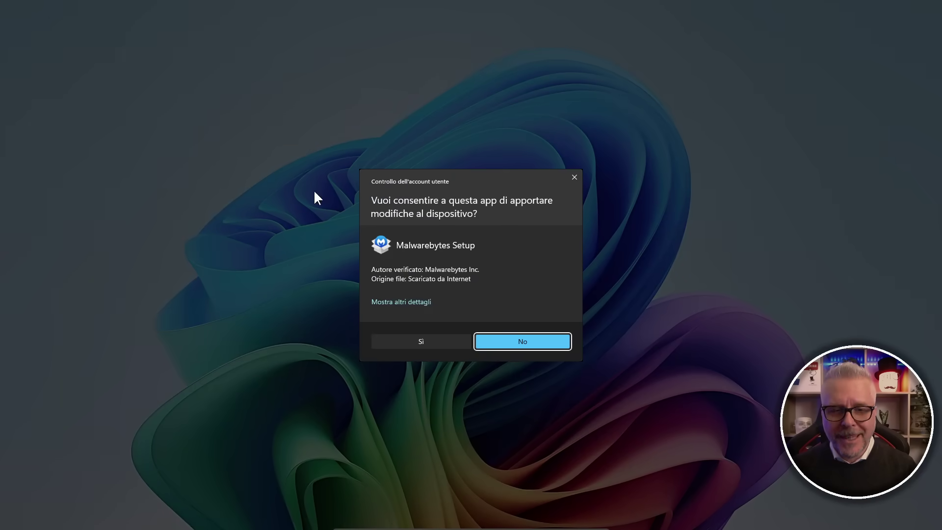
left_click(421, 340)
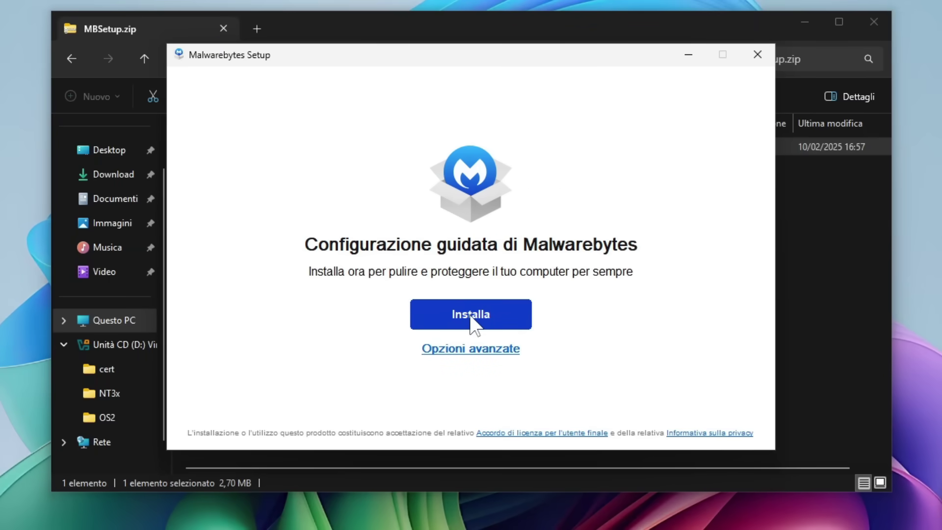
Install Malwarebytes for personal use (Uso personale), skipping the Browser Guard protection.
left_click(470, 317)
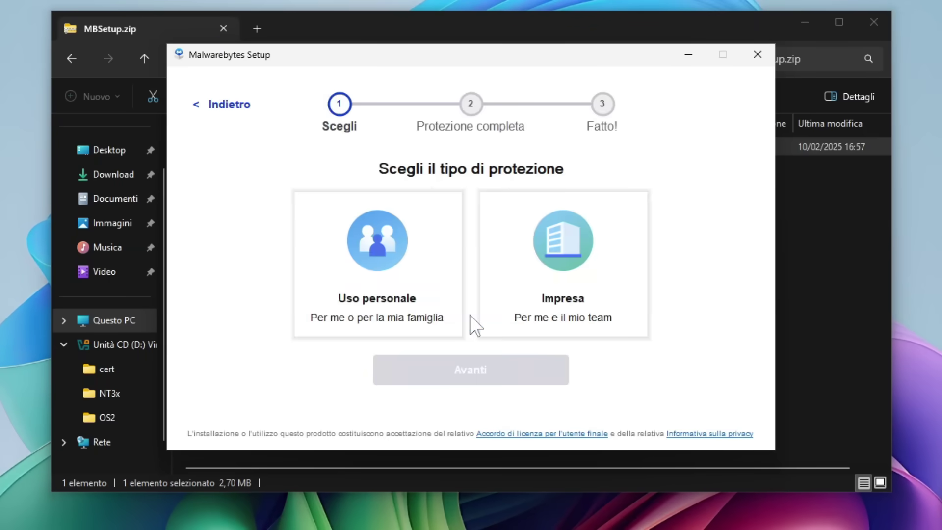
left_click(384, 252)
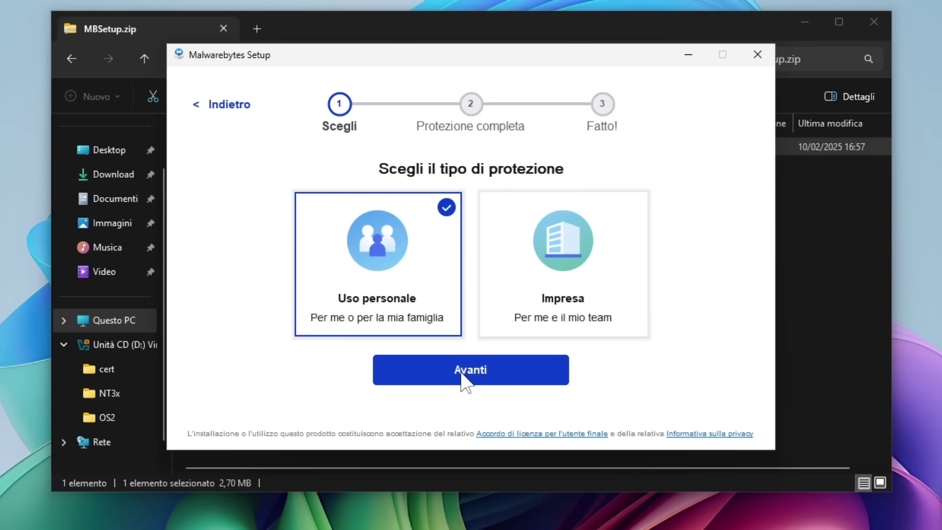
left_click(465, 382)
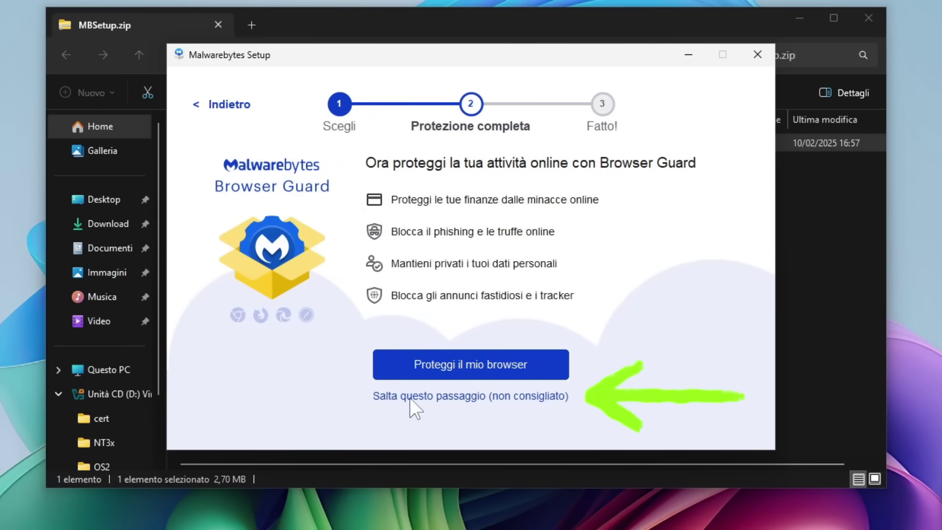
left_click(474, 397)
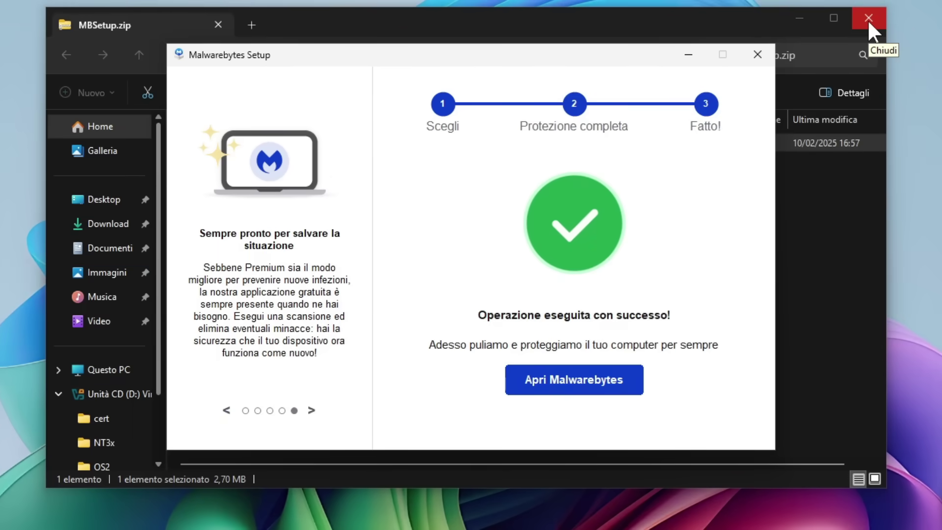
Close the MBSetup.zip folder window, launch Malwarebytes from its installer and run the initial device scan.
left_click(867, 19)
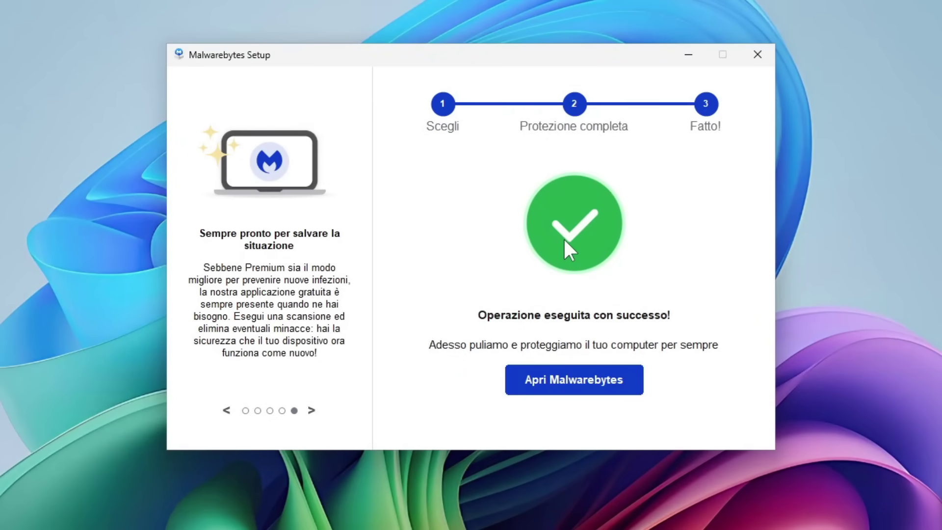
left_click(568, 384)
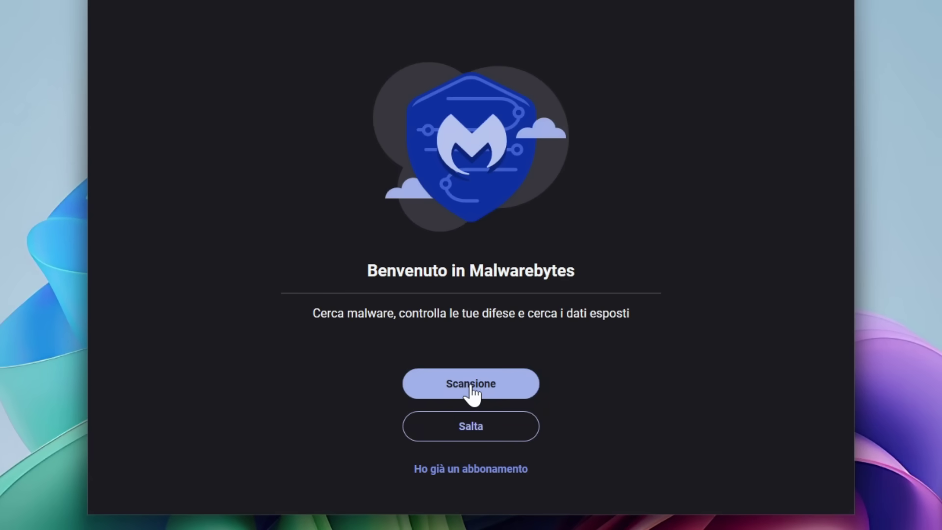
left_click(469, 388)
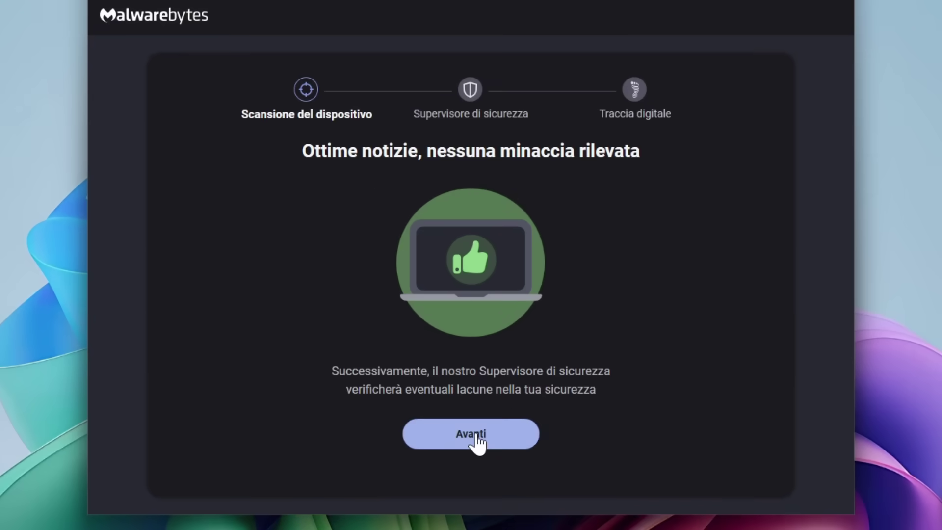
Continue through the security supervisor check and skip the digital footprint scan.
left_click(474, 376)
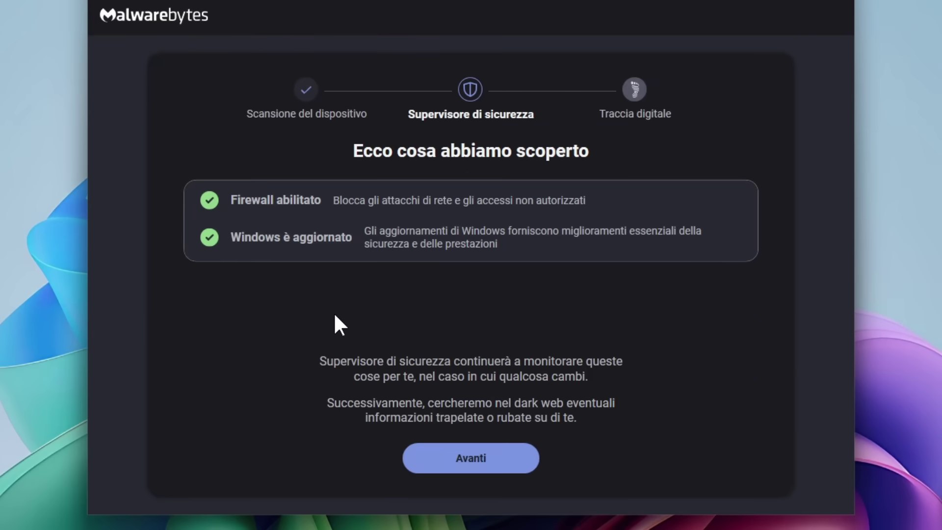
left_click(479, 466)
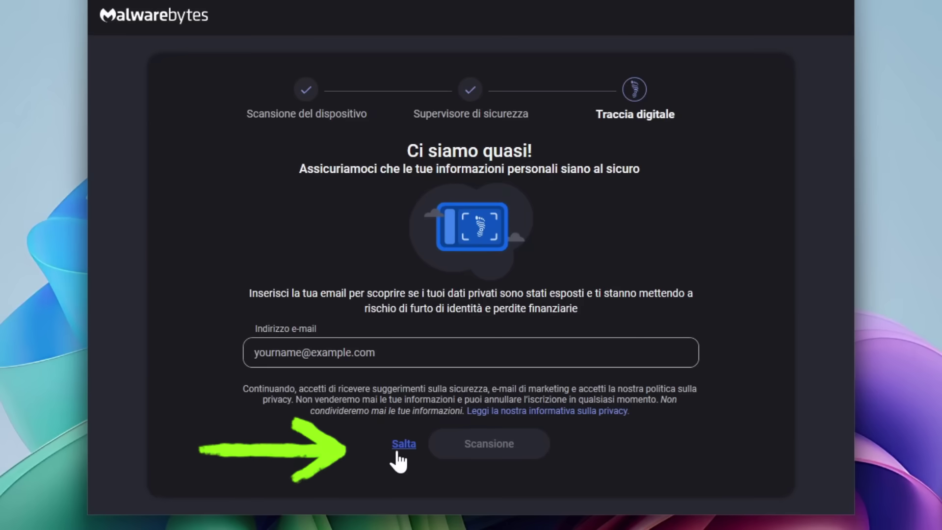
left_click(403, 451)
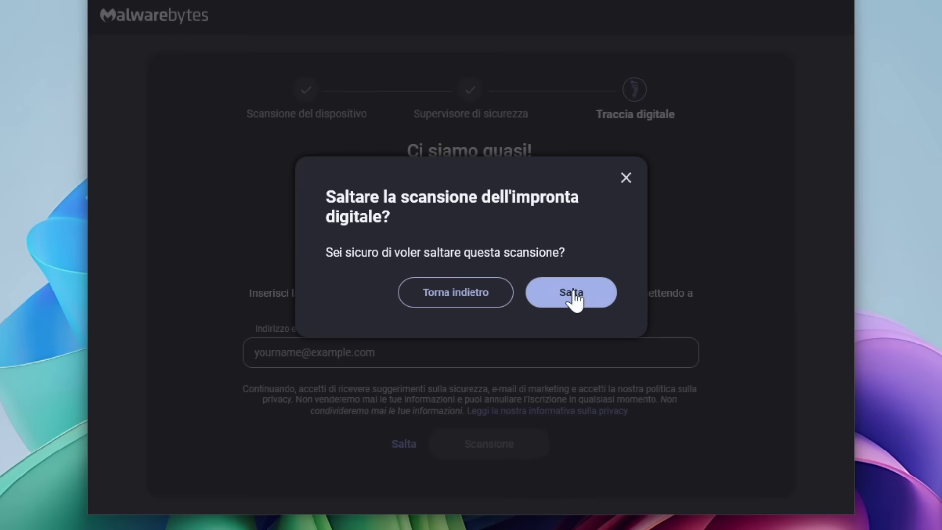
left_click(536, 283)
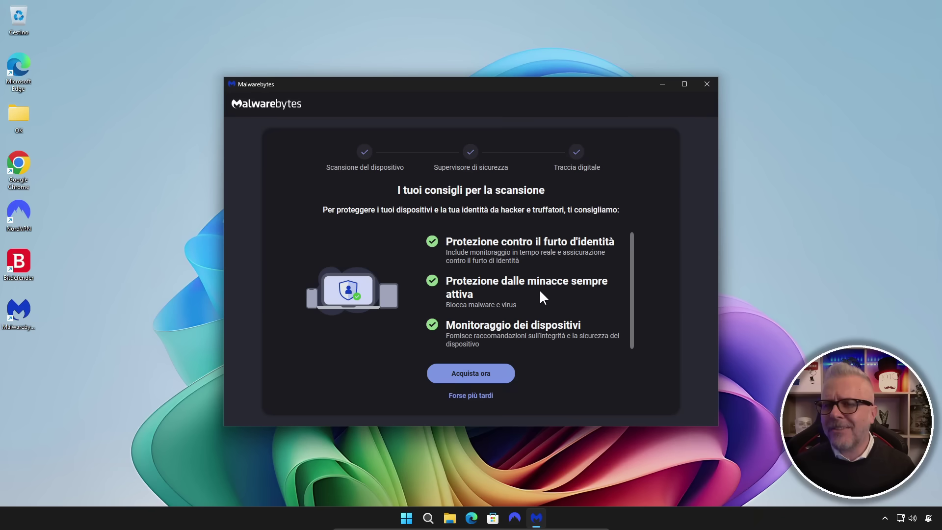
Decline the purchase offer and start the free Malwarebytes Premium trial without entering an e-mail address.
left_click(473, 398)
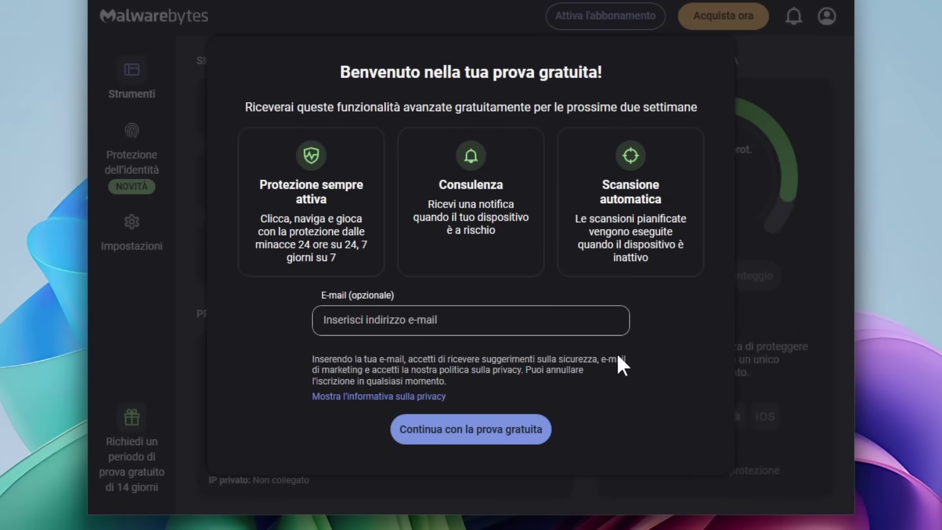
left_click(482, 435)
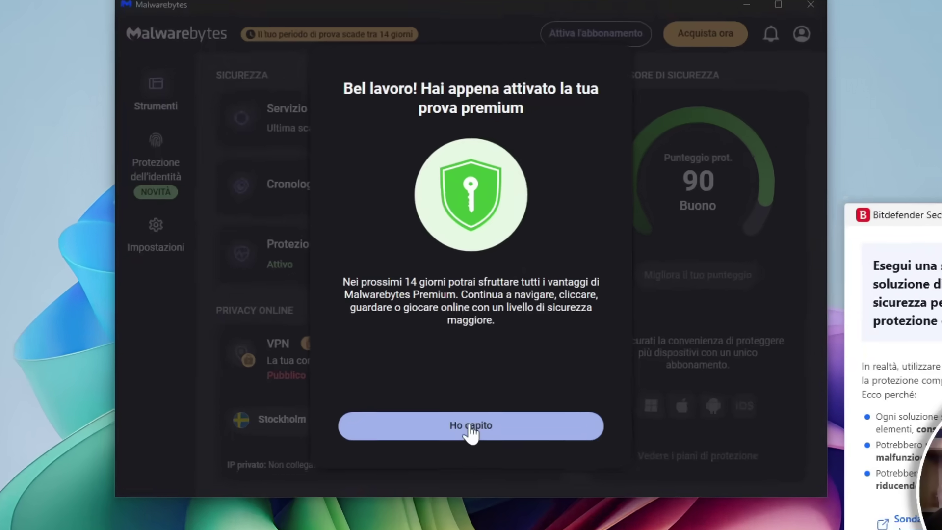
left_click(471, 379)
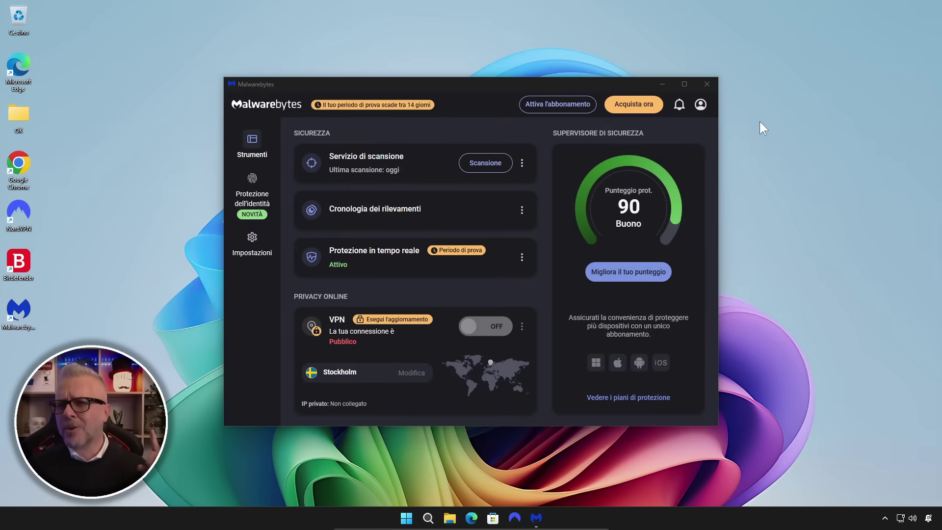
Close Malwarebytes, check the Sicurezza di Windows overview among the background security programs, and close it.
left_click(705, 84)
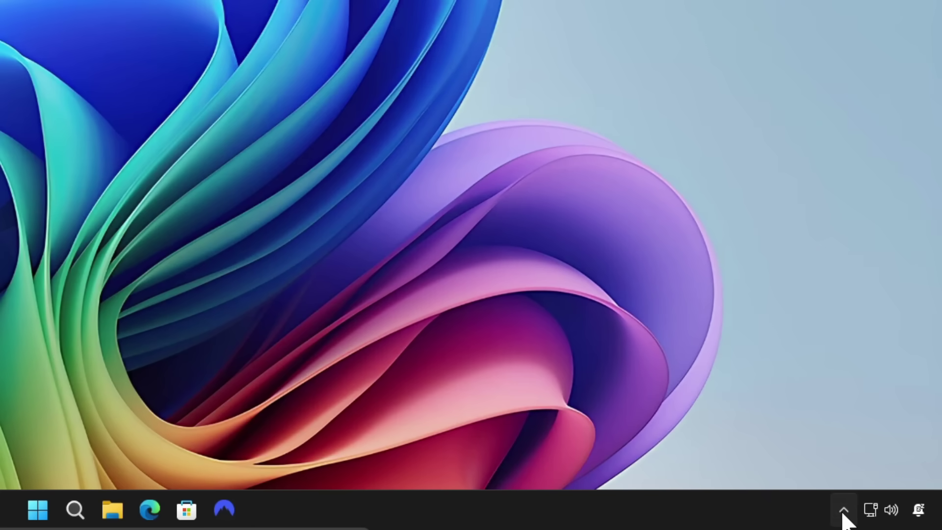
left_click(885, 517)
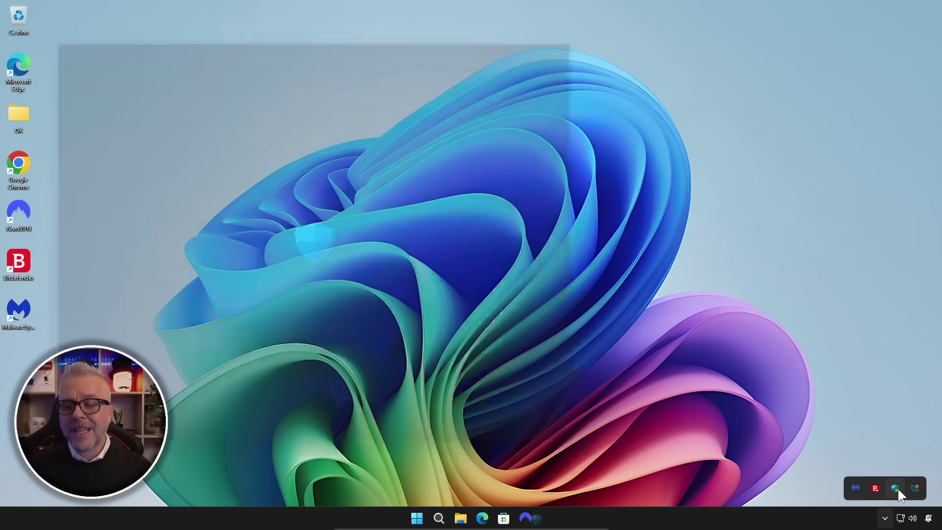
left_click(862, 459)
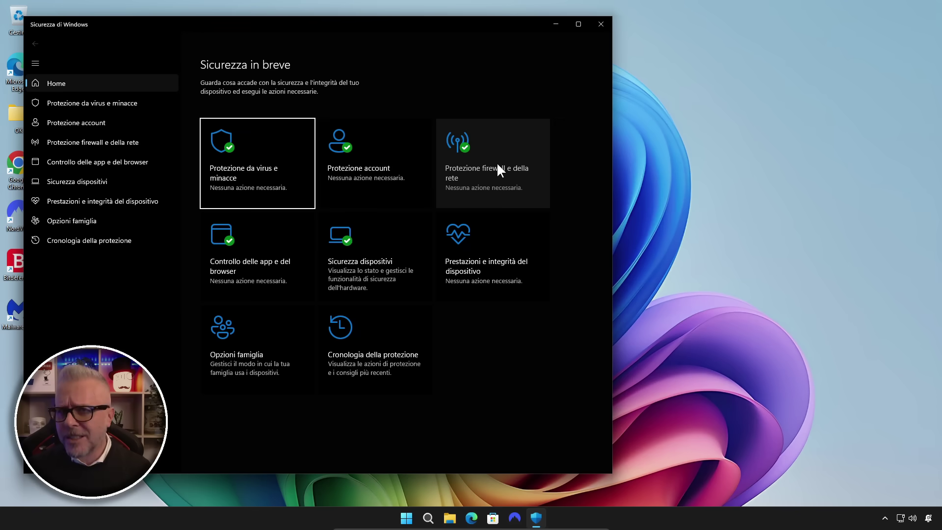
left_click(602, 25)
Check the dashboards of Bitdefender Antivirus Free and Malwarebytes from the background programs, closing each window after viewing.
left_click(885, 518)
left_click(877, 491)
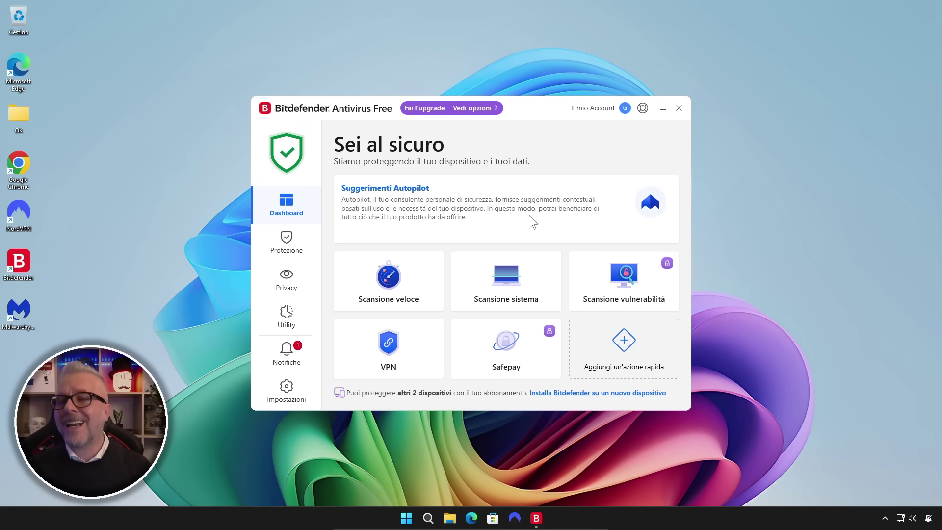
left_click(680, 108)
left_click(885, 520)
left_click(853, 485)
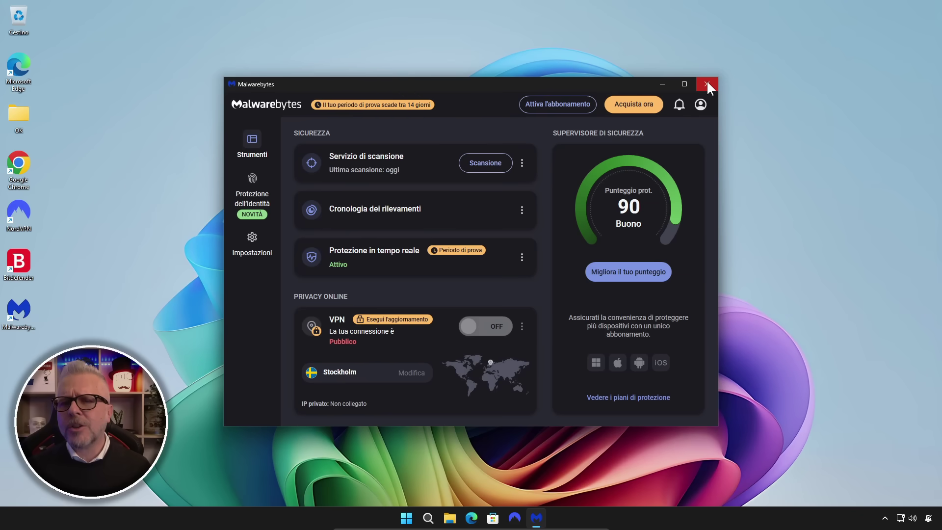
left_click(708, 83)
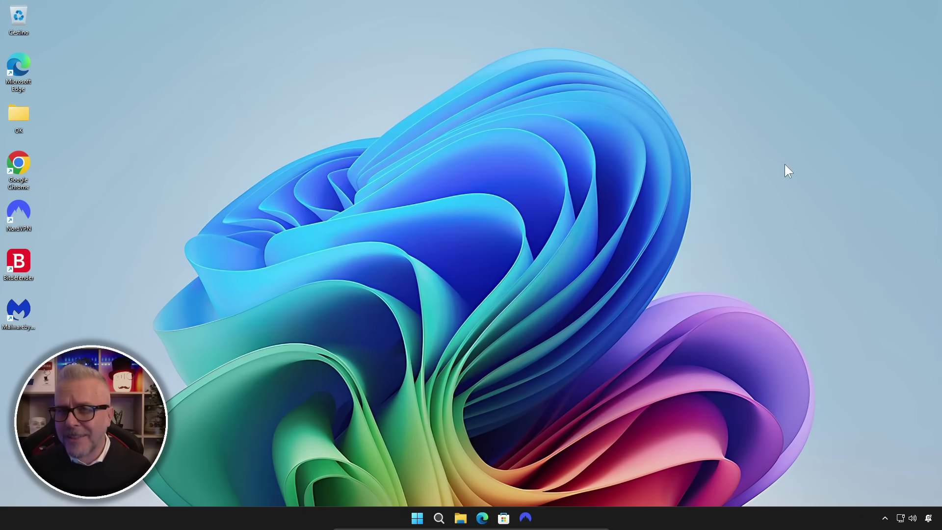
Open the Pannello di controllo through File Explorer and bring up its list of installed programs for uninstalling.
left_click(461, 518)
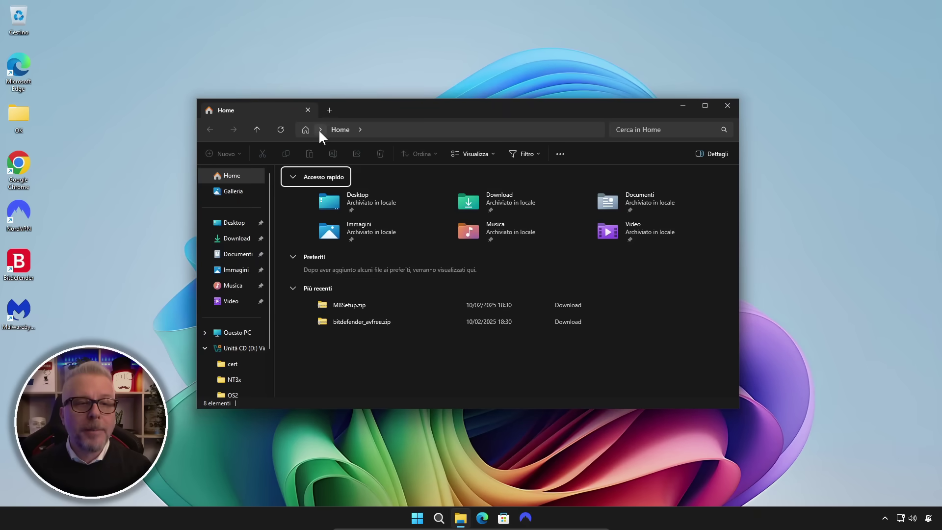
left_click(320, 129)
scroll(361, 267, "down", 1)
scroll(343, 267, "down", 1)
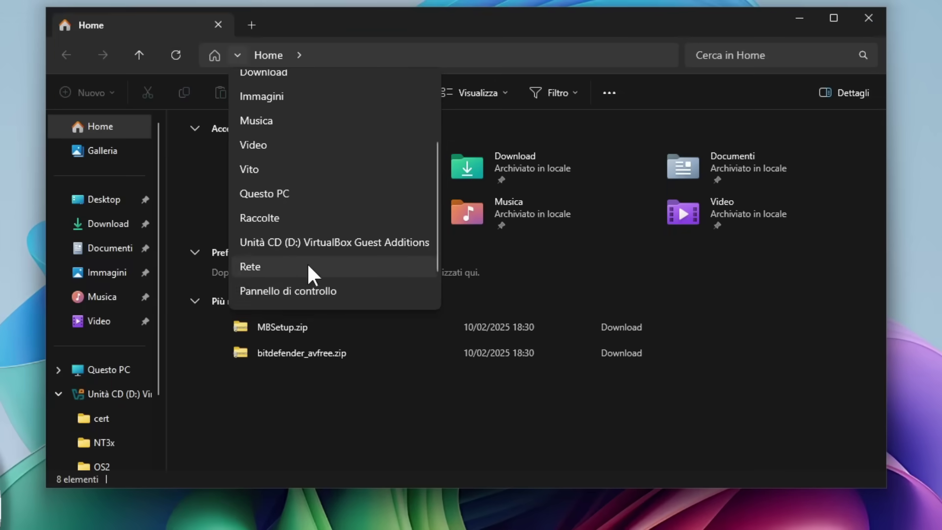
left_click(343, 289)
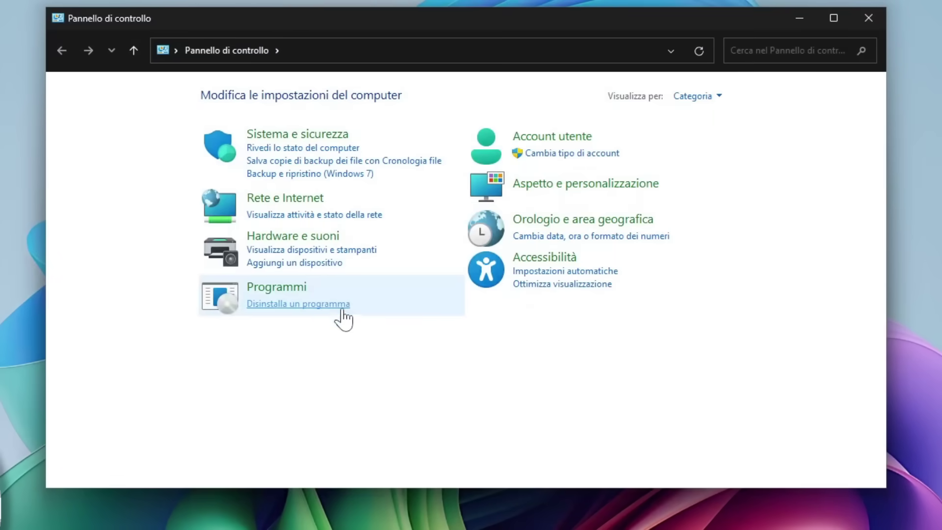
left_click(328, 304)
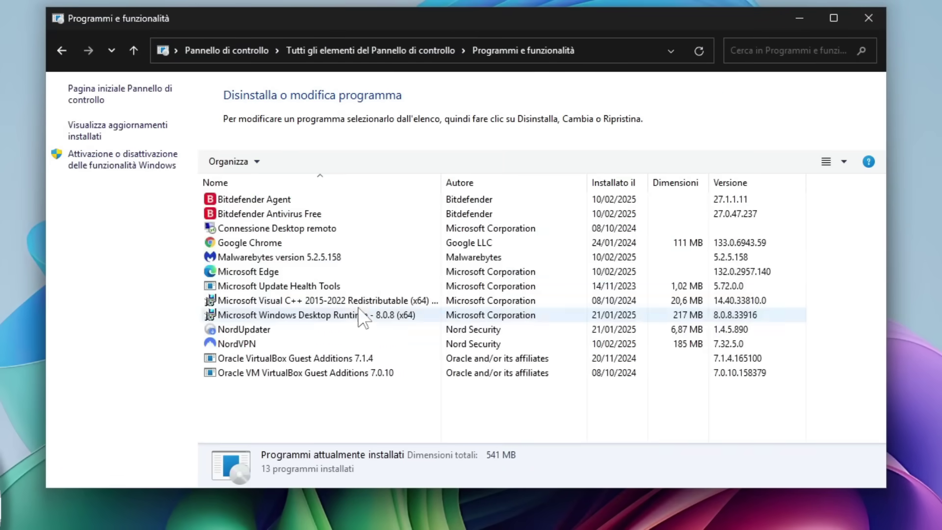
Start the Malwarebytes uninstaller with administrator permission, choose to remove the program, and switch from the Premium trial to Malwarebytes Free instead.
left_click(292, 257)
left_click(316, 183)
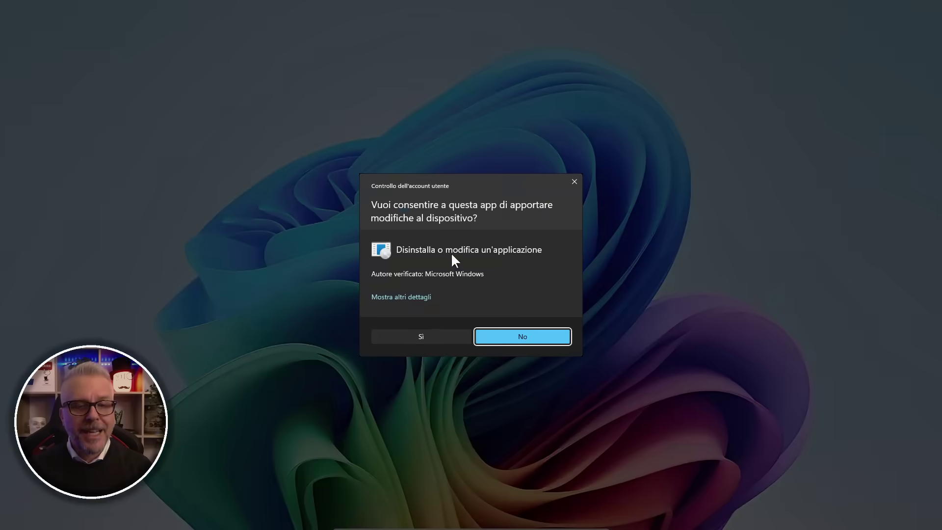
left_click(442, 336)
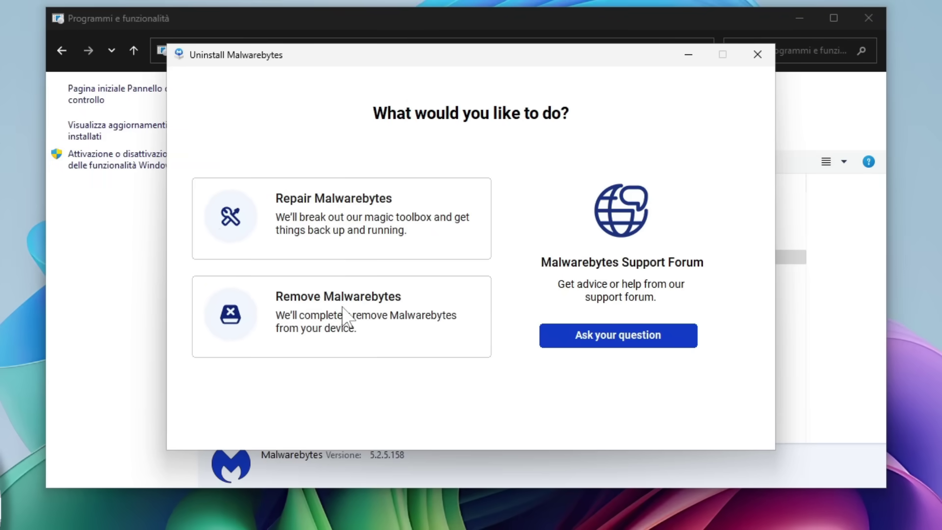
left_click(339, 309)
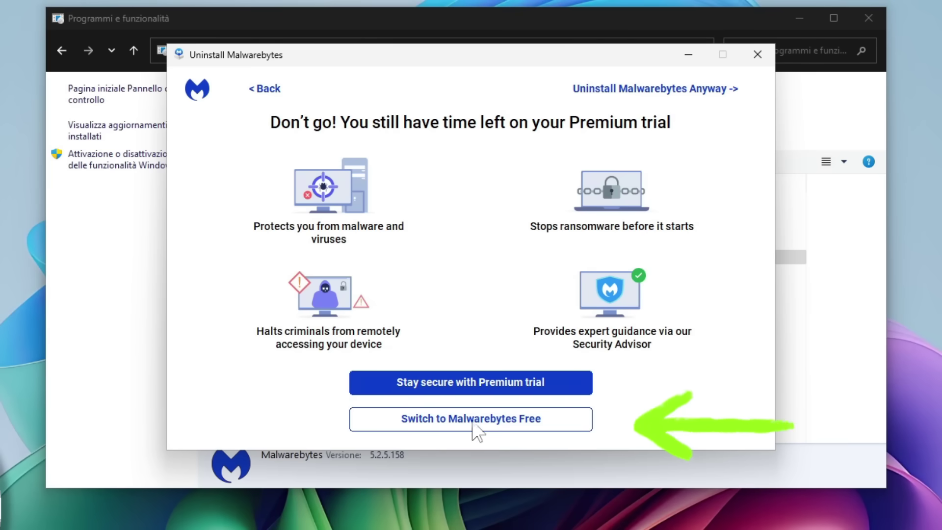
left_click(501, 421)
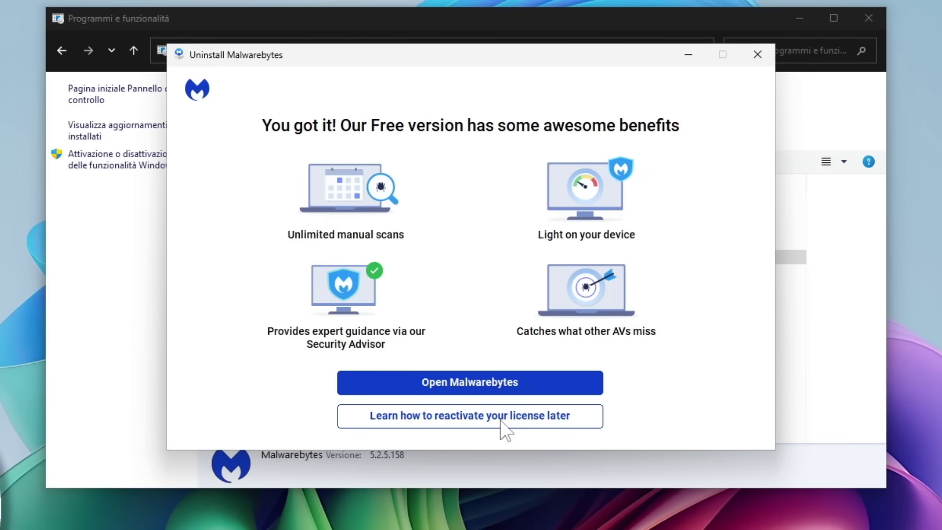